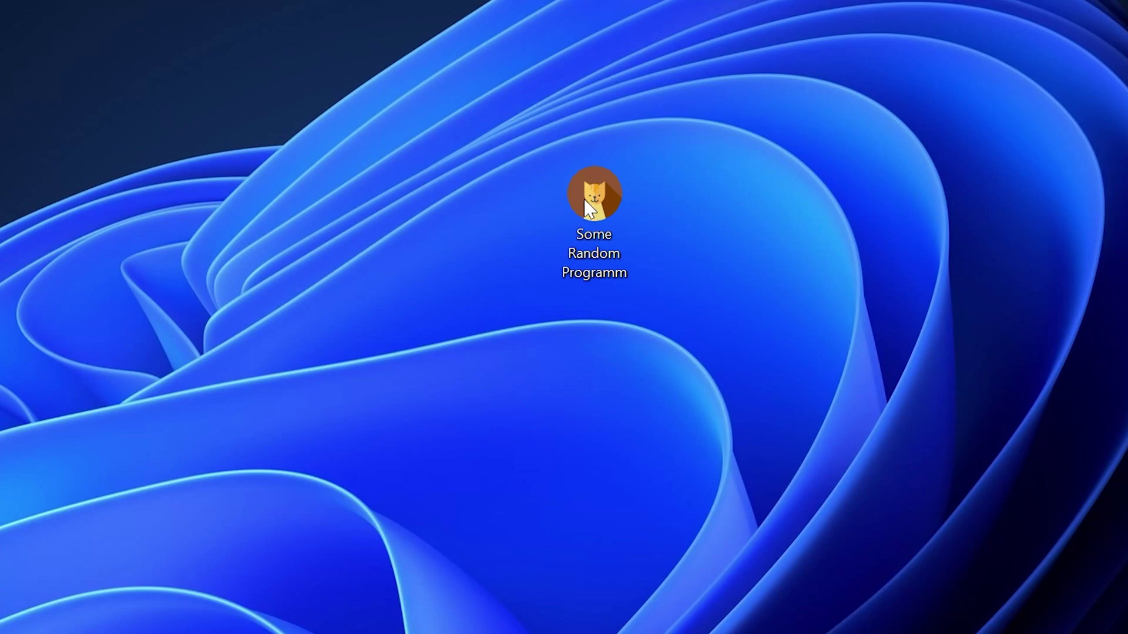
- Launch Some Random Programm to trigger the missing api-ms-win-core-errorhandling-l1-1-0.dll error
double_click(607, 191)
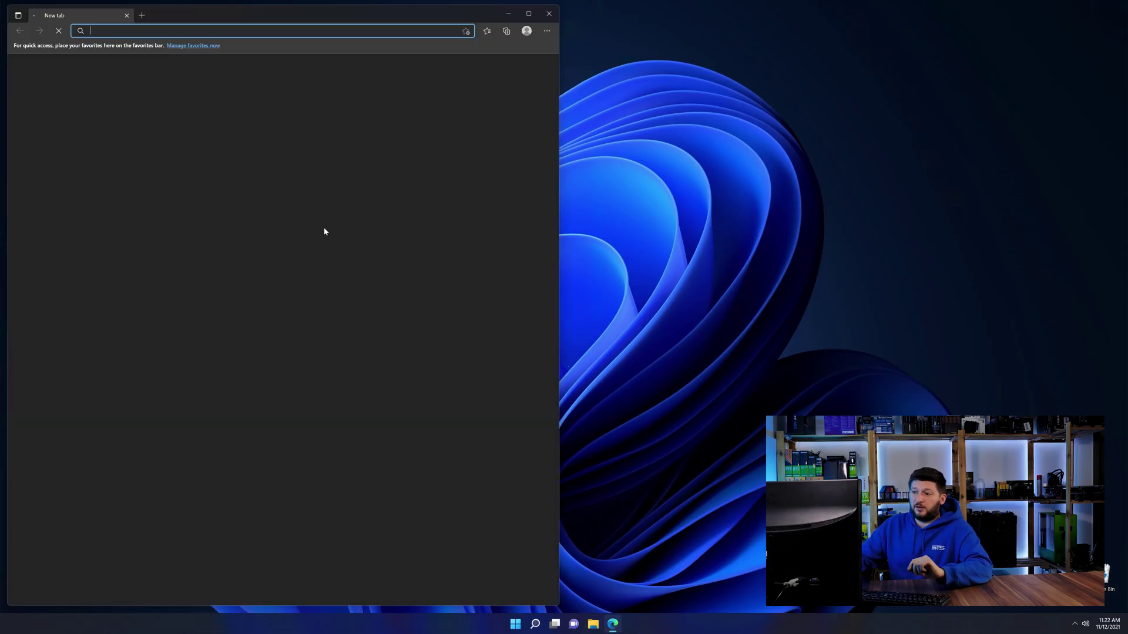
- Load the STS api-ms-win-core-errorhandling-l1-1-0.dll download page and scroll to its downloads
type("https://www.sts-tutorial.com/download/api-ms-win-core-errorhandling-l1-1-0")
key("Return")
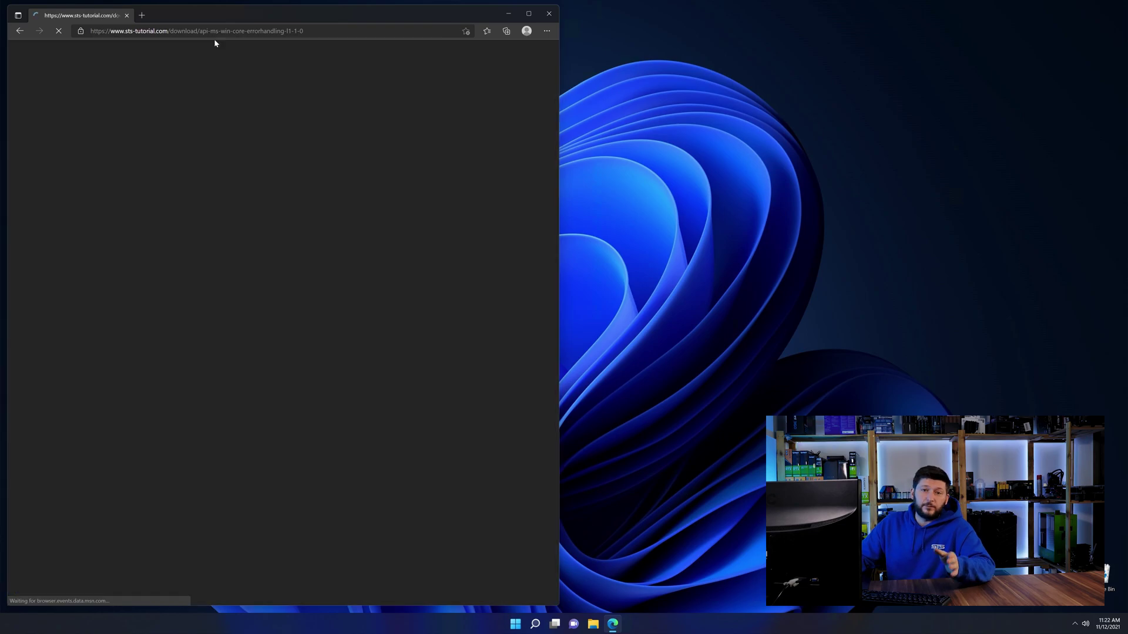
scroll(279, 329, "down", 10)
scroll(362, 337, "down", 7)
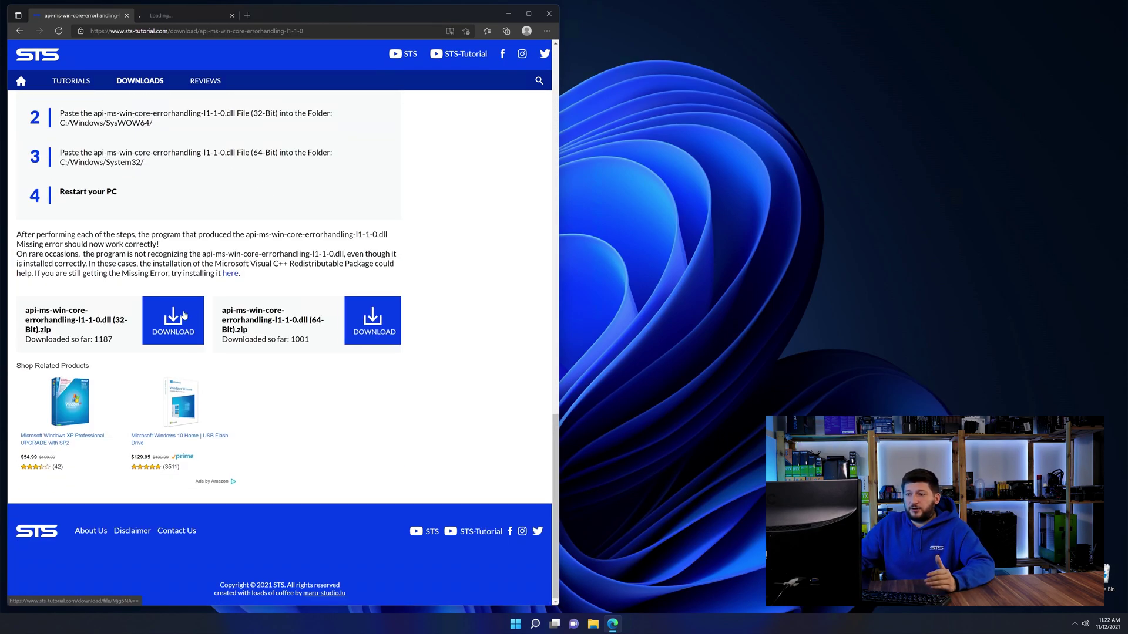
- Download the 64-bit and 32-bit DLL zips, then open the 64-bit zip
left_click(356, 330)
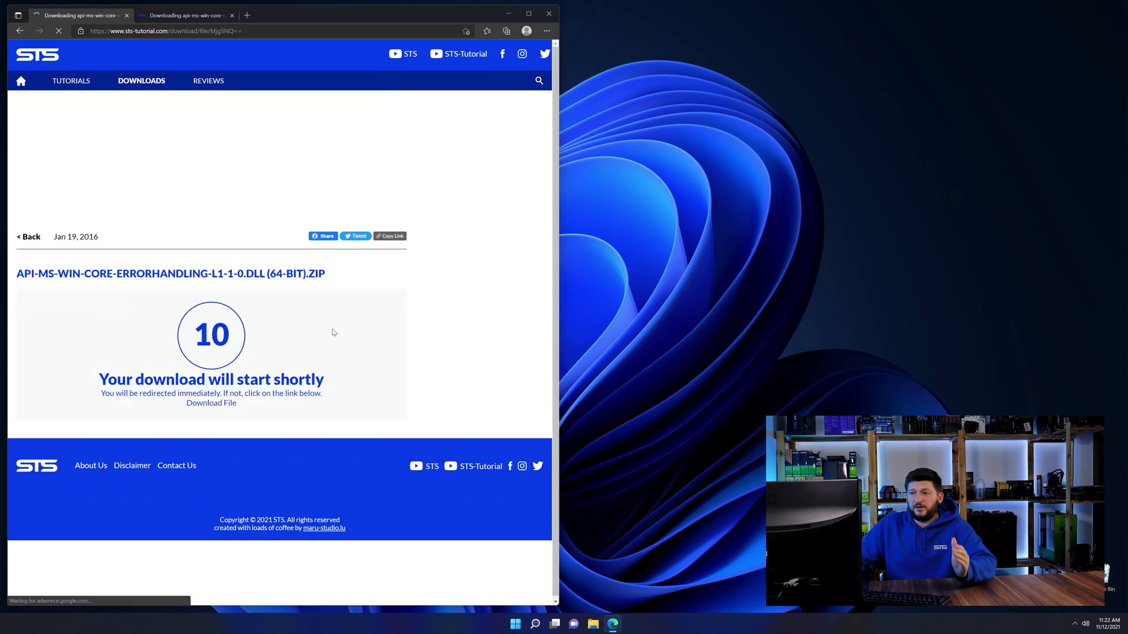
key("ctrl+Tab")
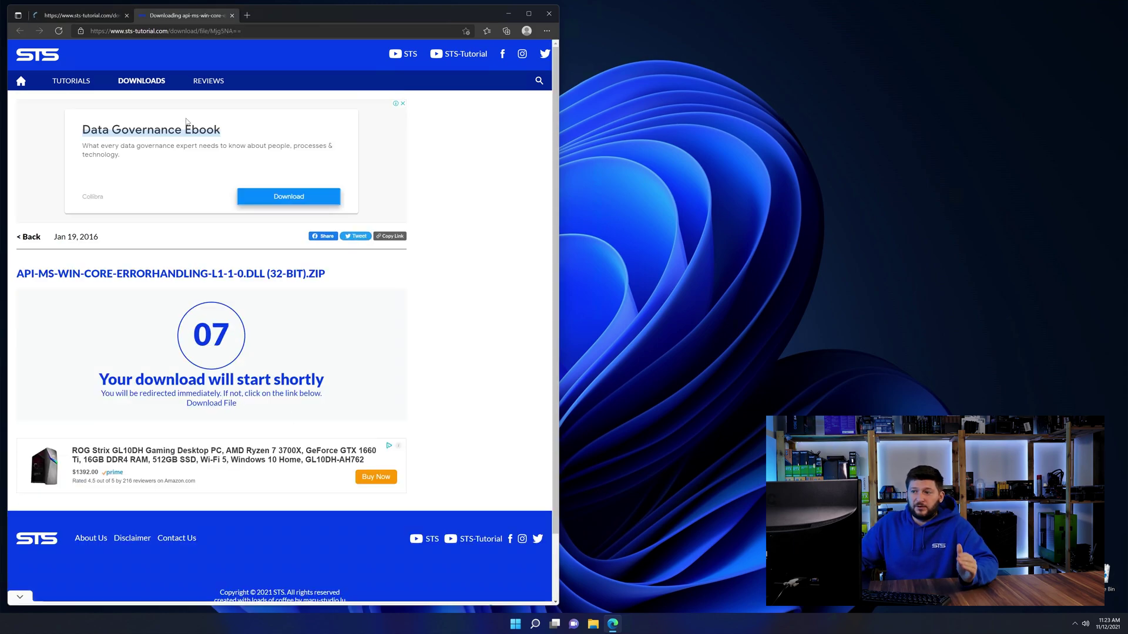
left_click(207, 403)
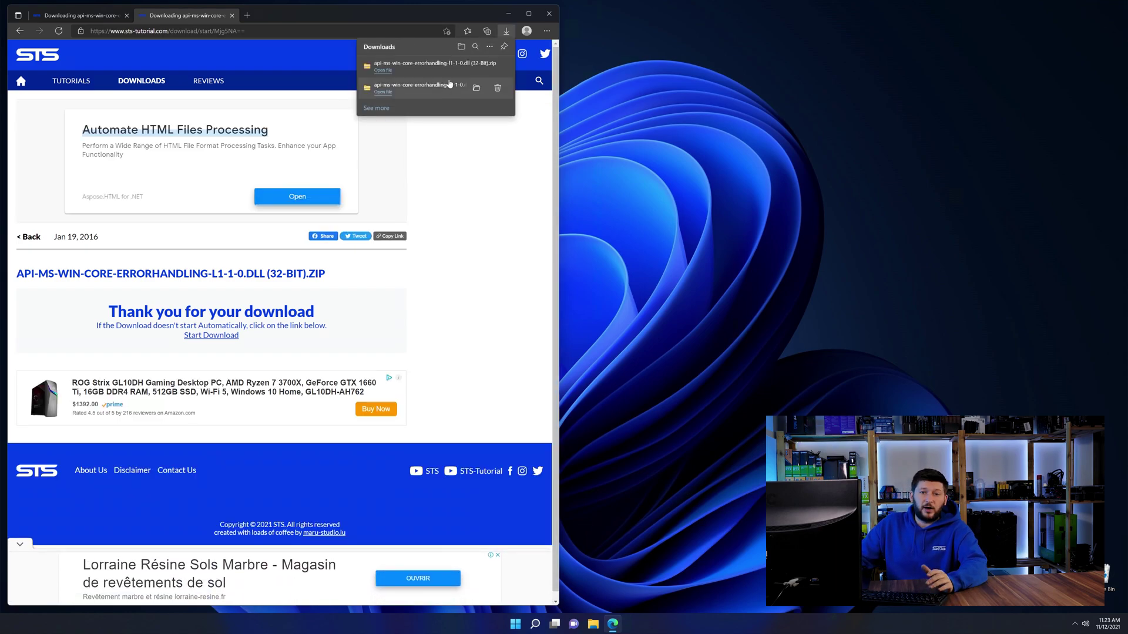
left_click(438, 87)
- Open both DLL zips' inner folders, with the 32-bit window top-left and the 64-bit window top-right
left_click(431, 71)
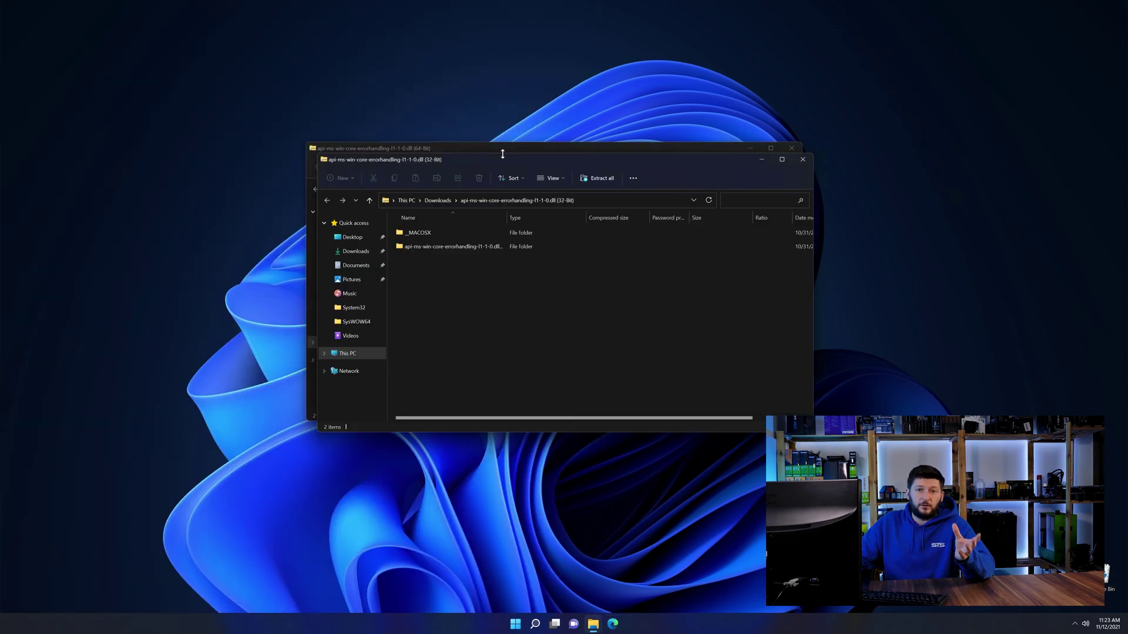
left_click_drag(410, 160, 93, 12)
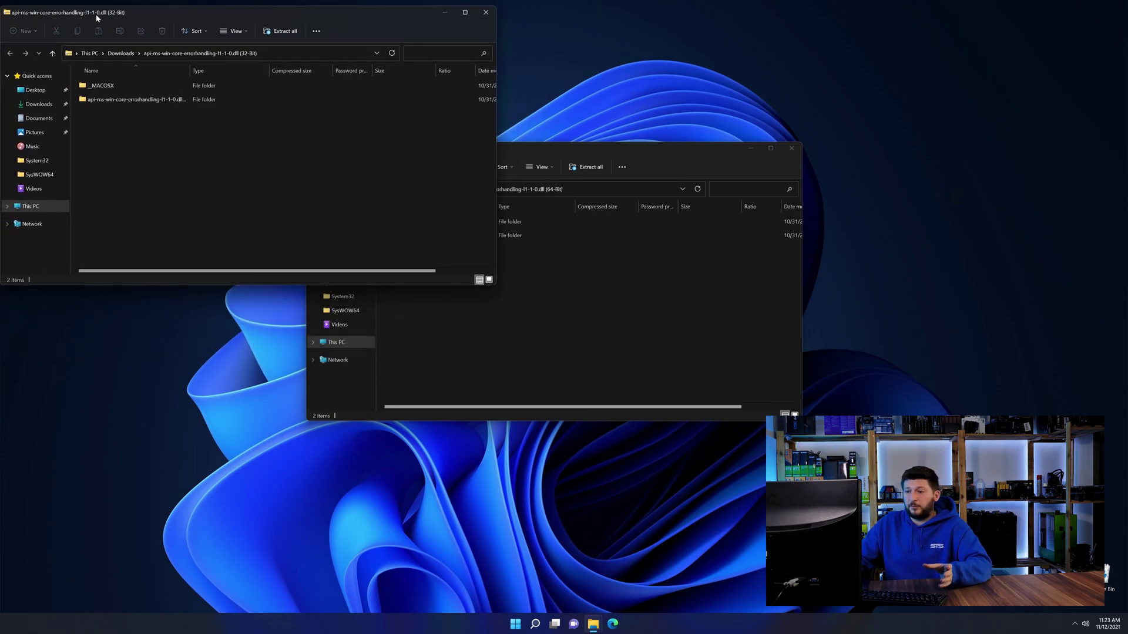
double_click(118, 99)
left_click_drag(537, 152, 846, 16)
double_click(724, 99)
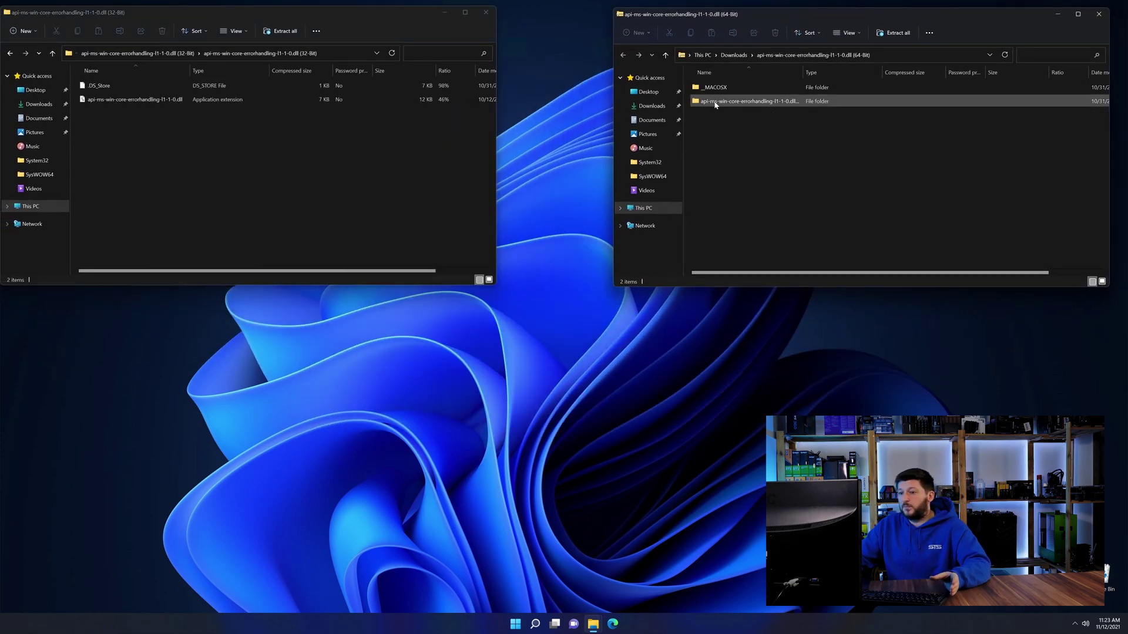
- Open a new centred Explorer window at C:\Windows with System32 and SysWOW64 in view
middle_click(594, 626)
left_click_drag(772, 30, 470, 132)
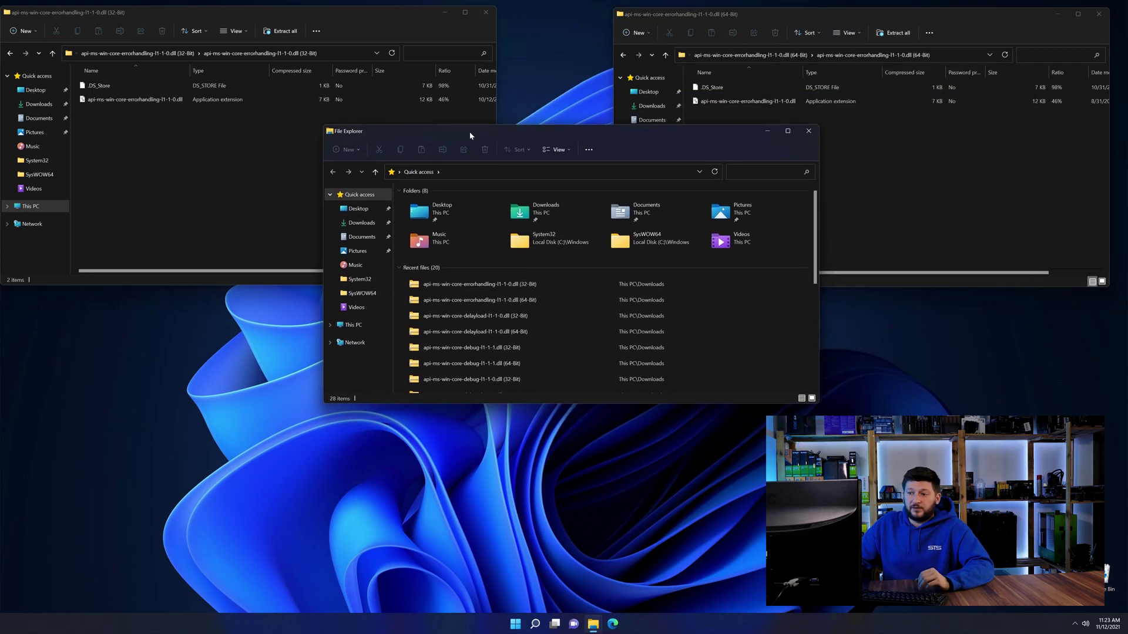
left_click(357, 328)
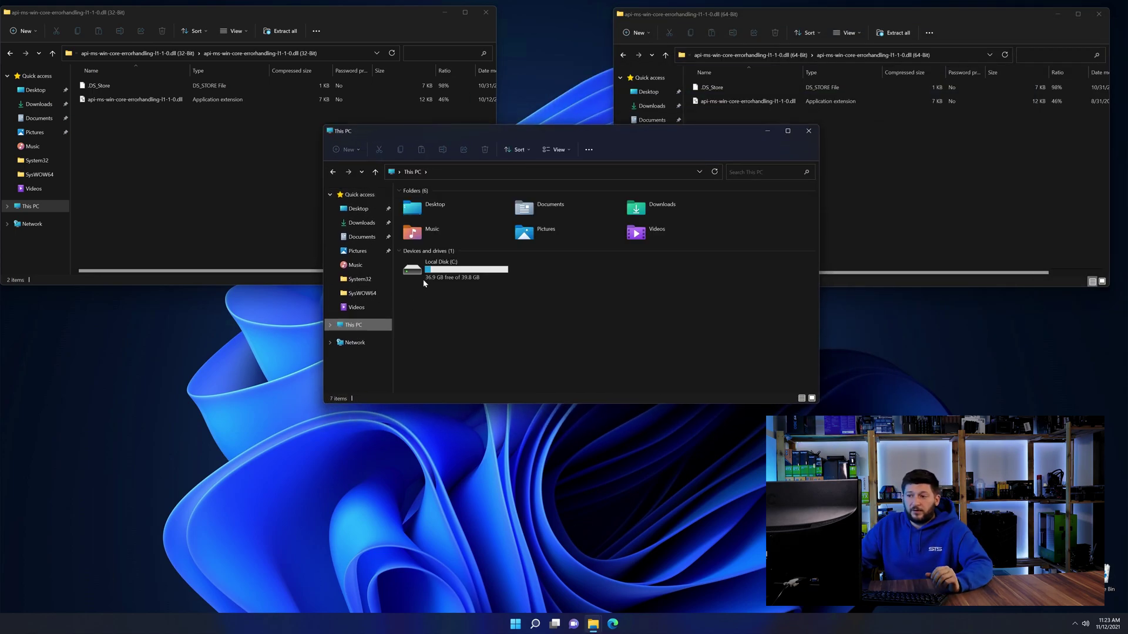
double_click(481, 275)
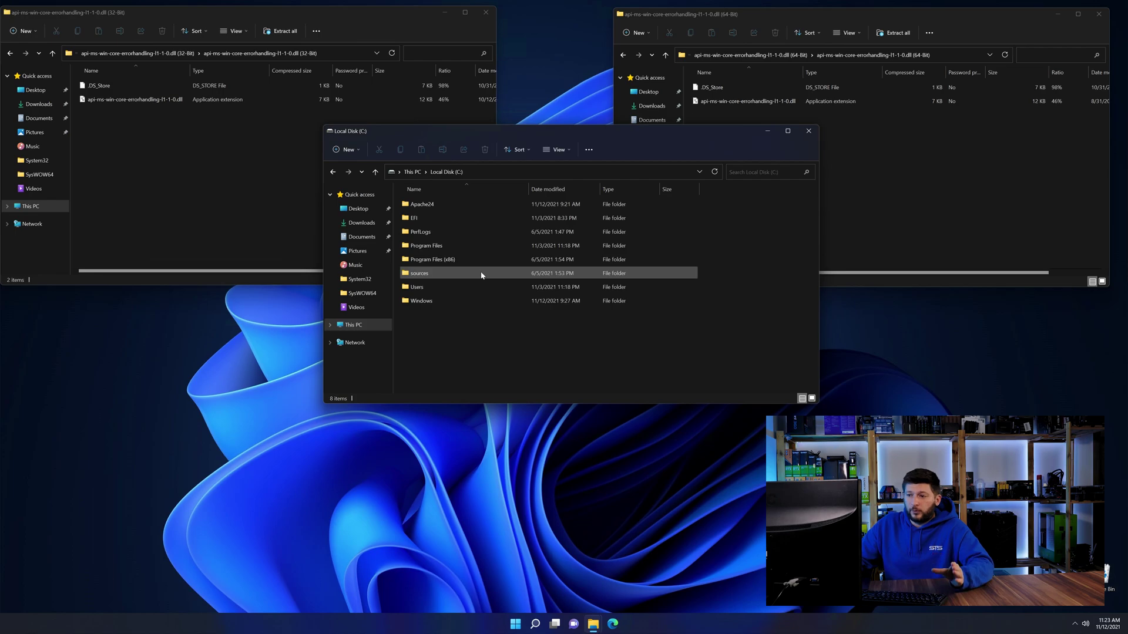
double_click(452, 303)
scroll(451, 263, "down", 4)
scroll(452, 262, "down", 15)
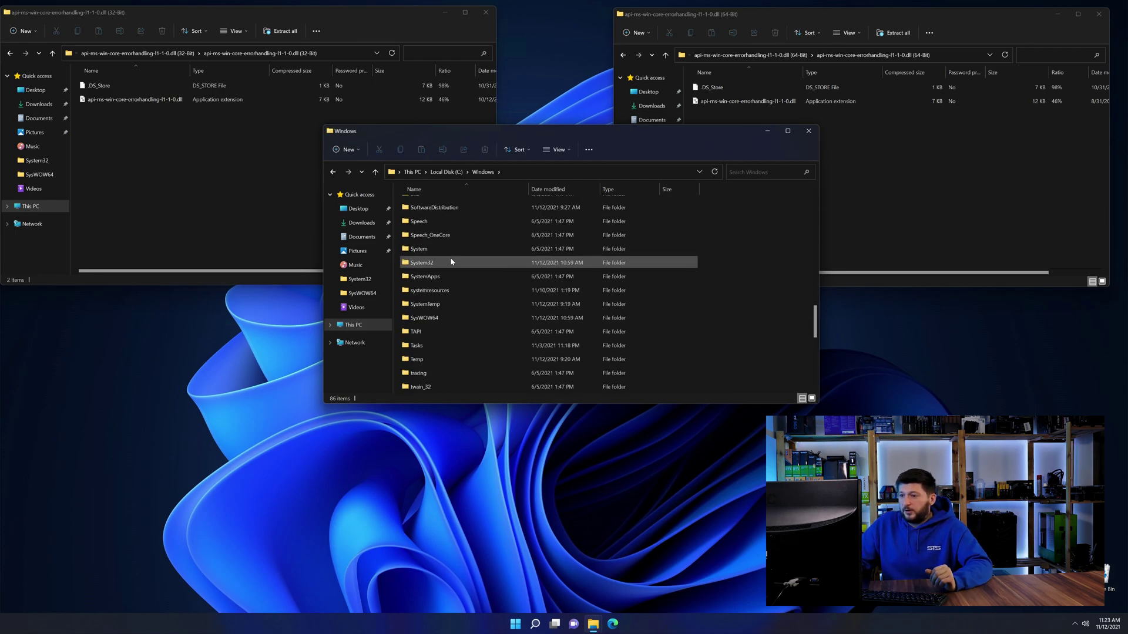
scroll(451, 263, "up", 1)
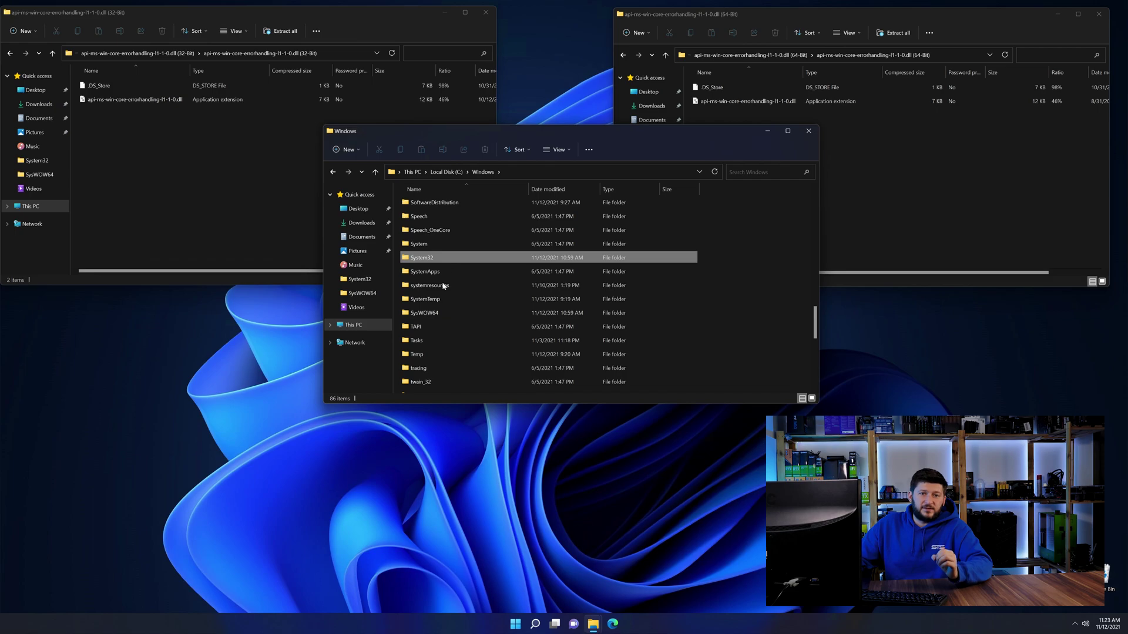
left_click(438, 312)
left_click(428, 261)
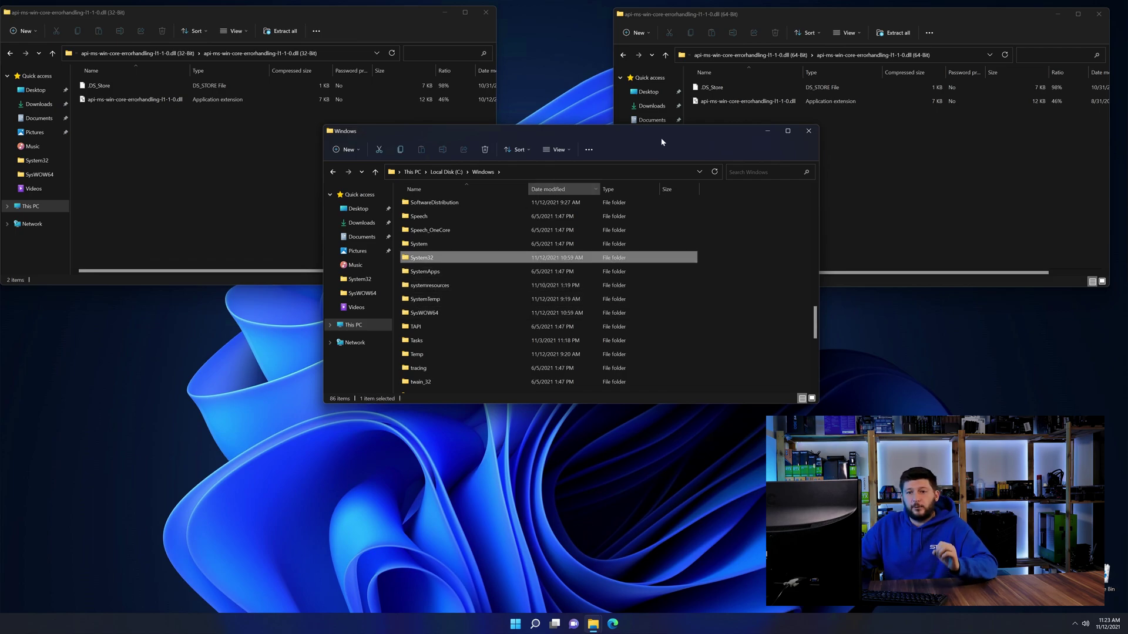
- Copy the 64-bit DLL into System32 and the 32-bit DLL into SysWOW64, then close all windows
left_click_drag(731, 108, 429, 258)
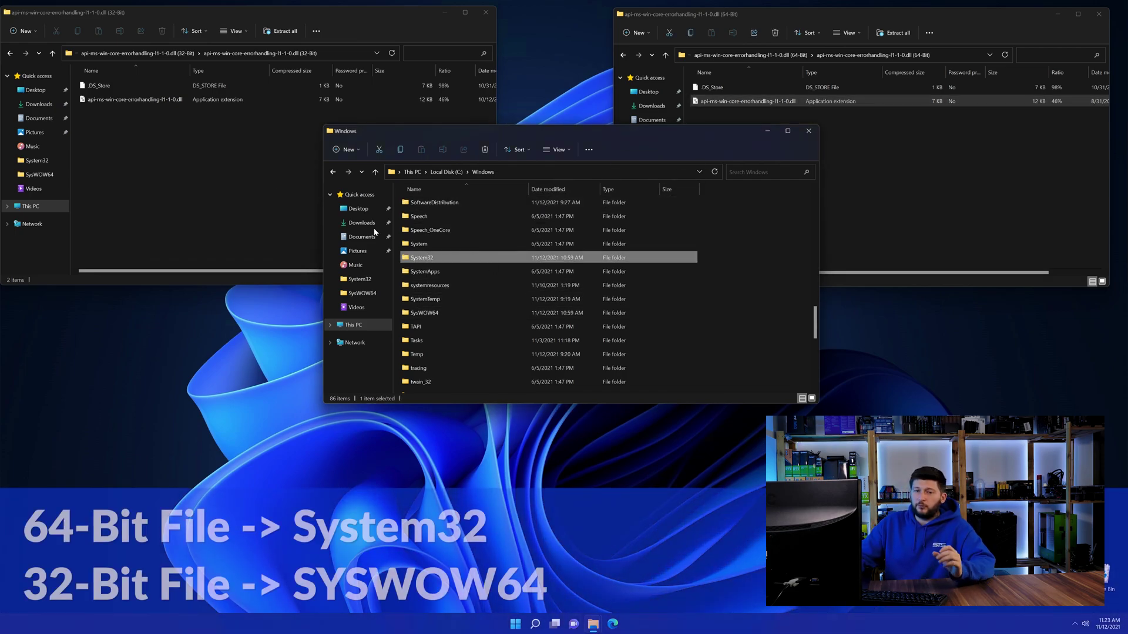
left_click_drag(122, 101, 426, 312)
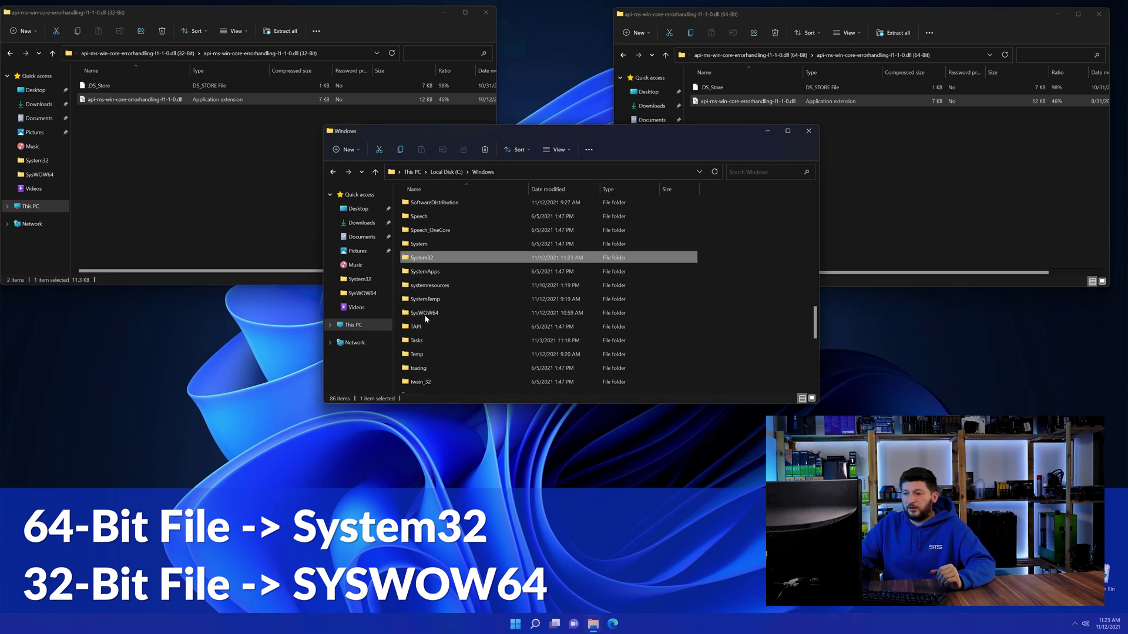
left_click(809, 131)
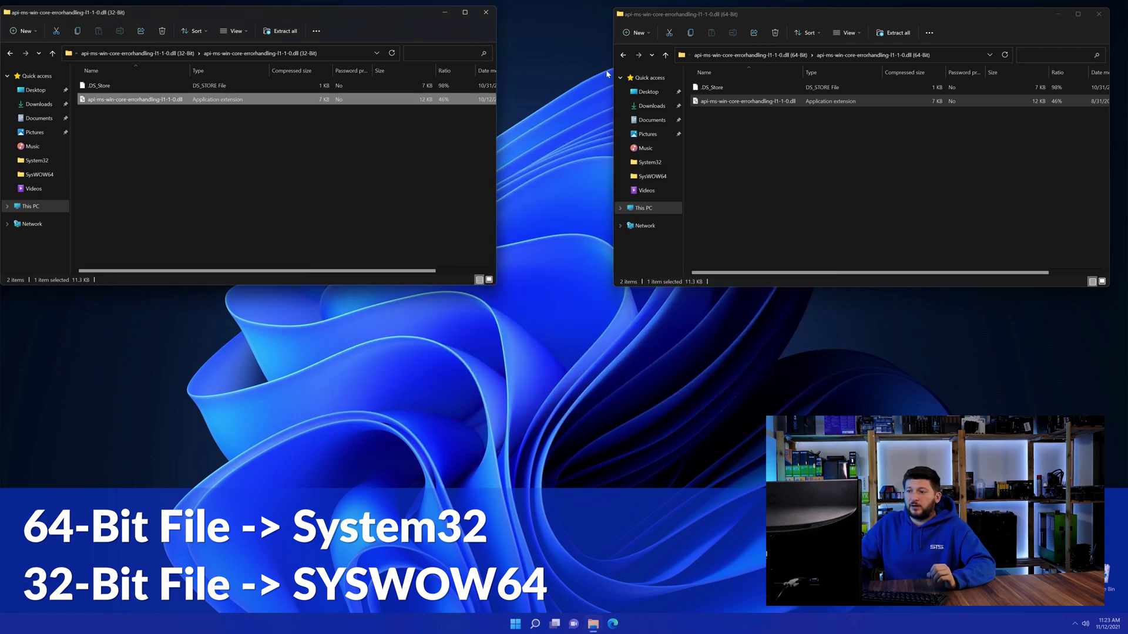
left_click(488, 13)
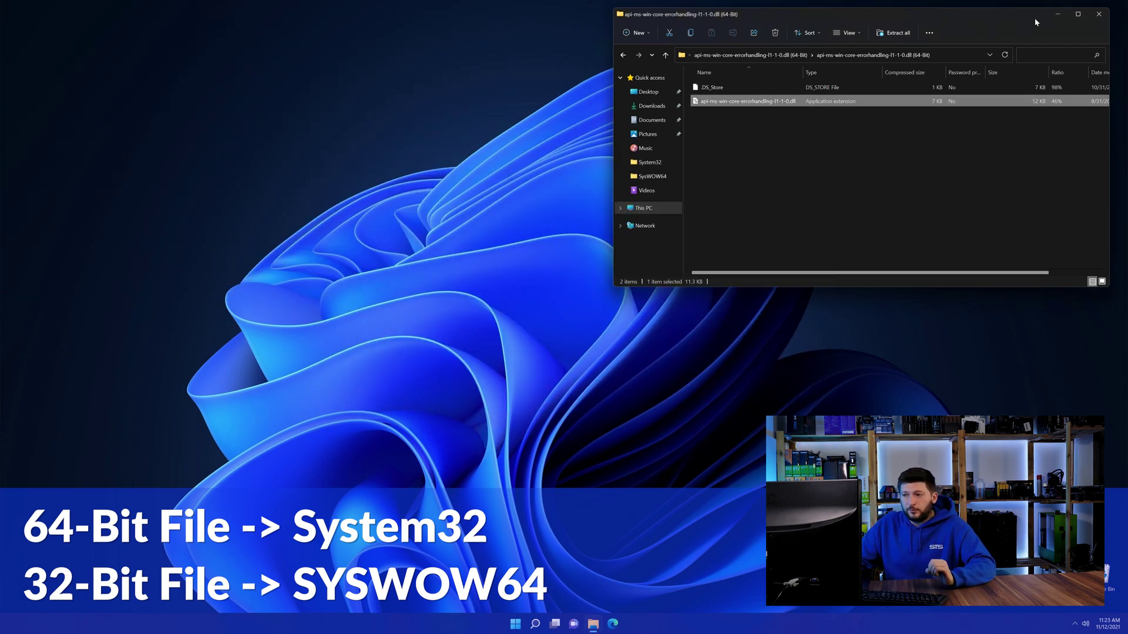
left_click(1098, 14)
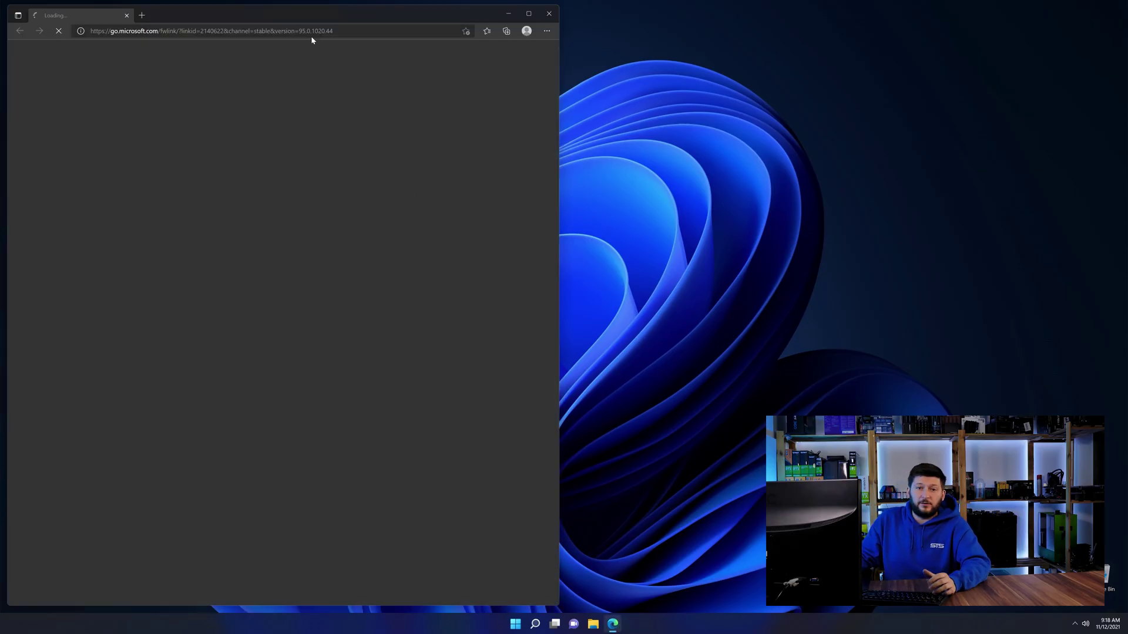
- Replace the Edge address with the sts-tutorial credistributable2019 URL and load the page
left_click(311, 34)
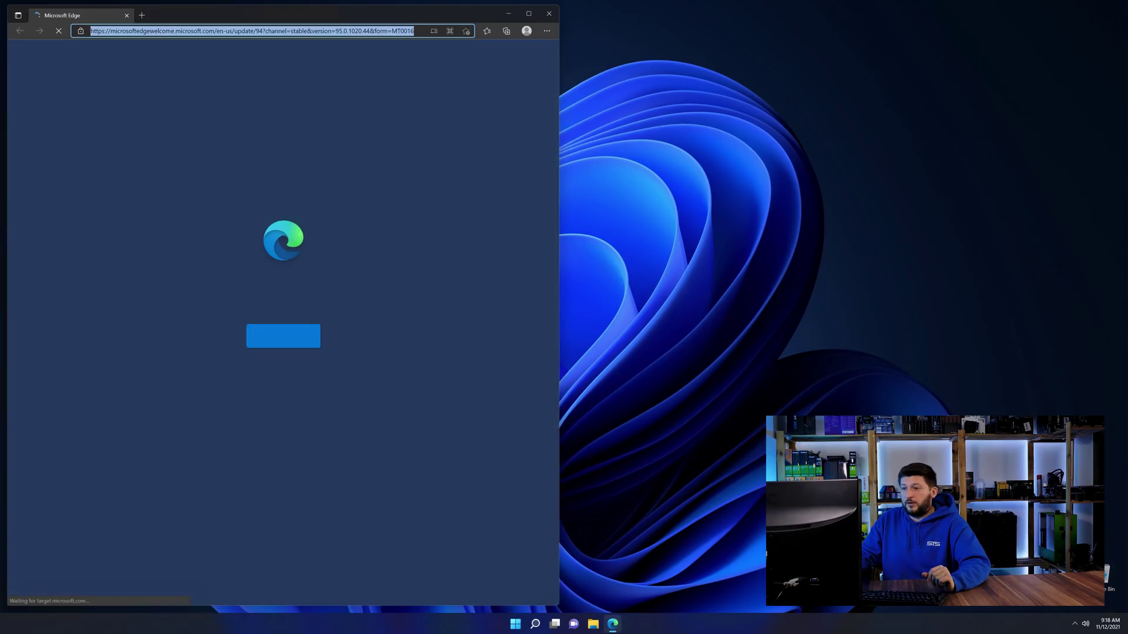
type("https://www.sts-tutorial.com/download/credistributable2019")
key("Return")
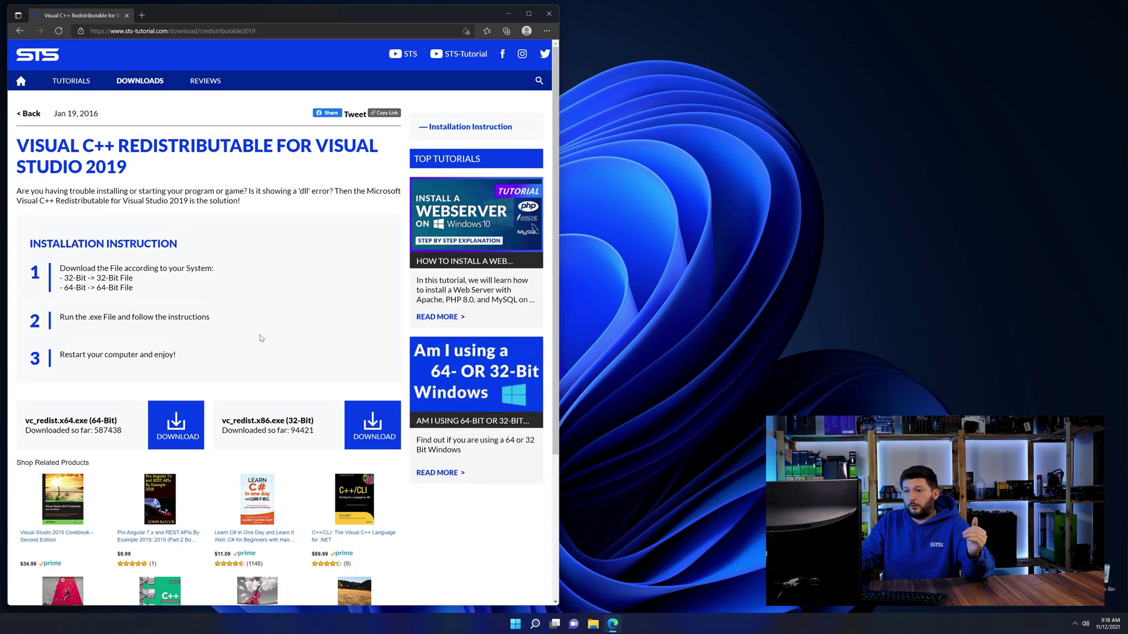
scroll(199, 386, "down", 3)
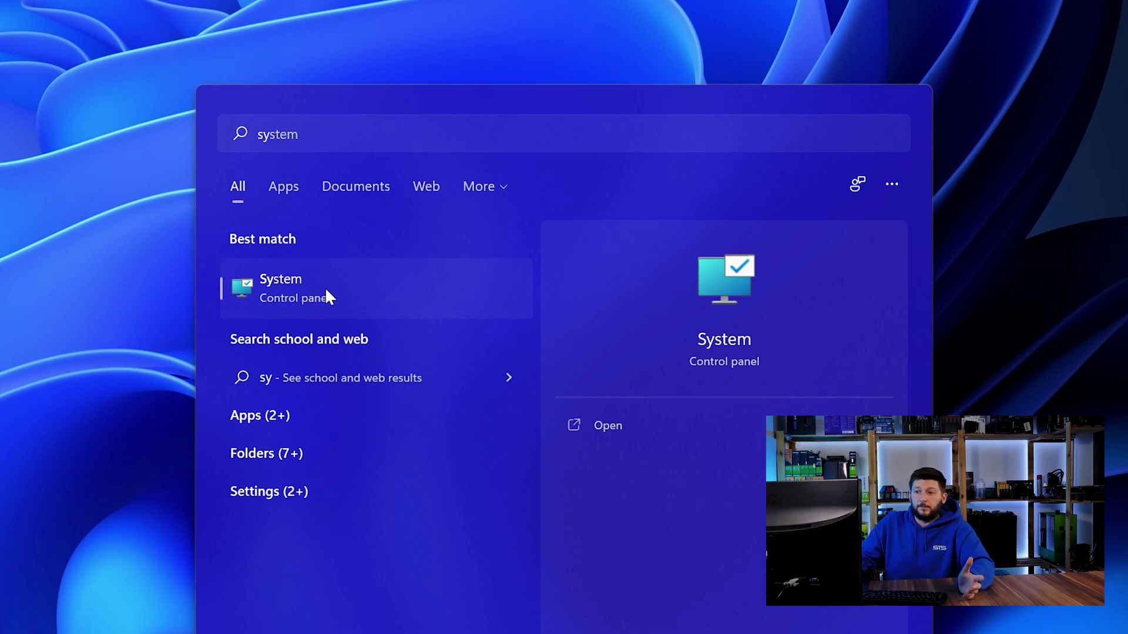
- Open the System best match to see the About page's 64-bit system type
left_click(327, 289)
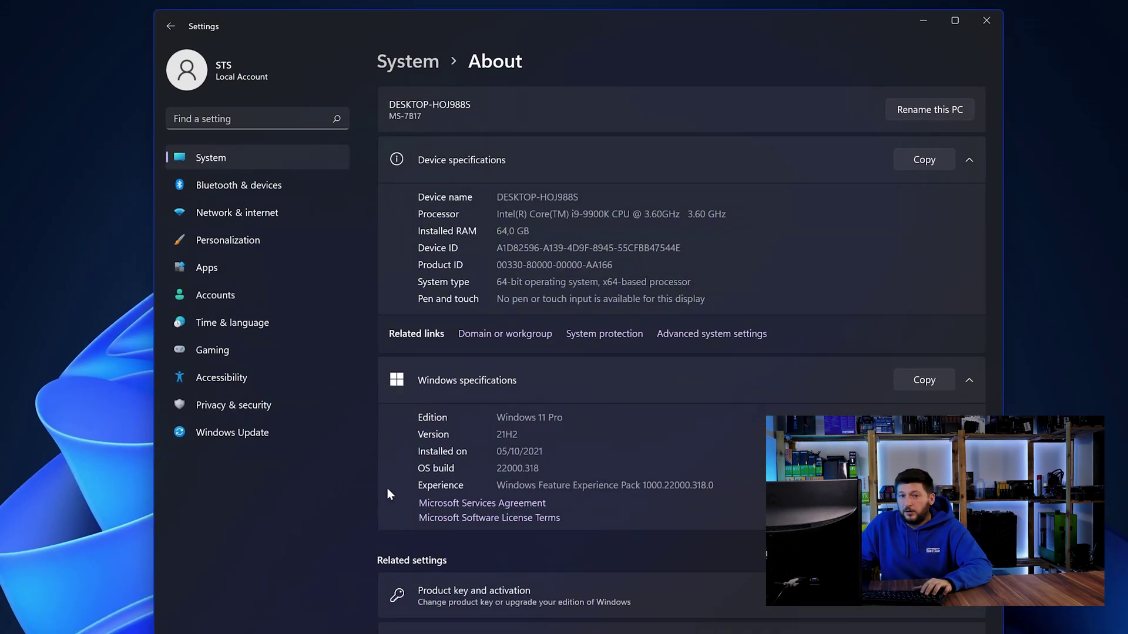
- Note the 64-bit system type, then download vc_redist.x64.exe, dismissing the full-page ad
left_click_drag(497, 282, 502, 282)
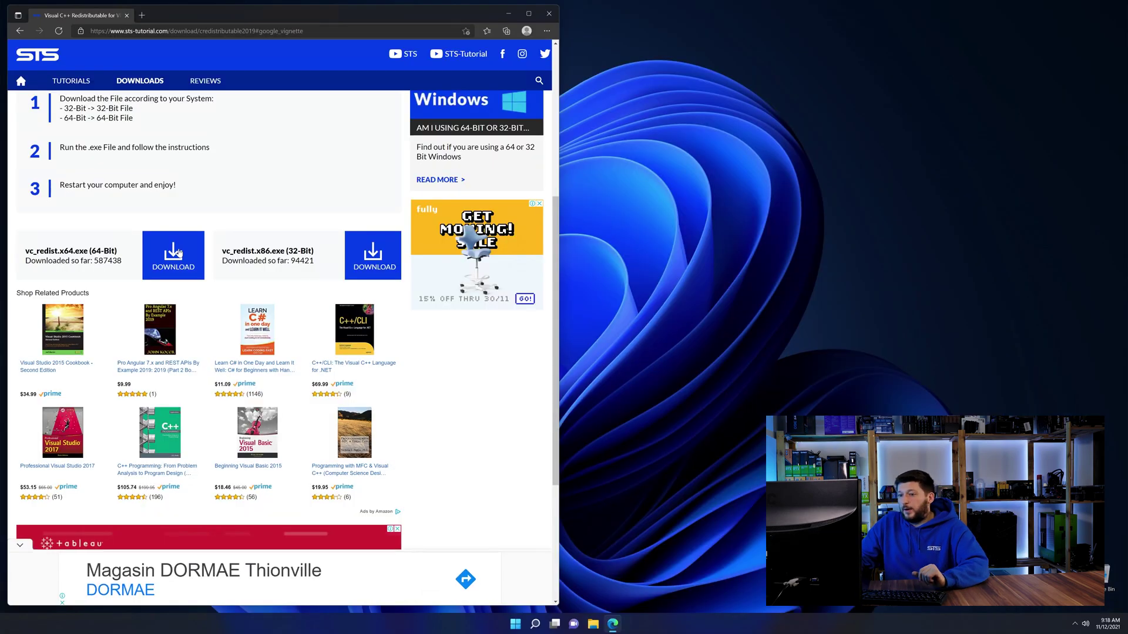
left_click(179, 253)
left_click(309, 382)
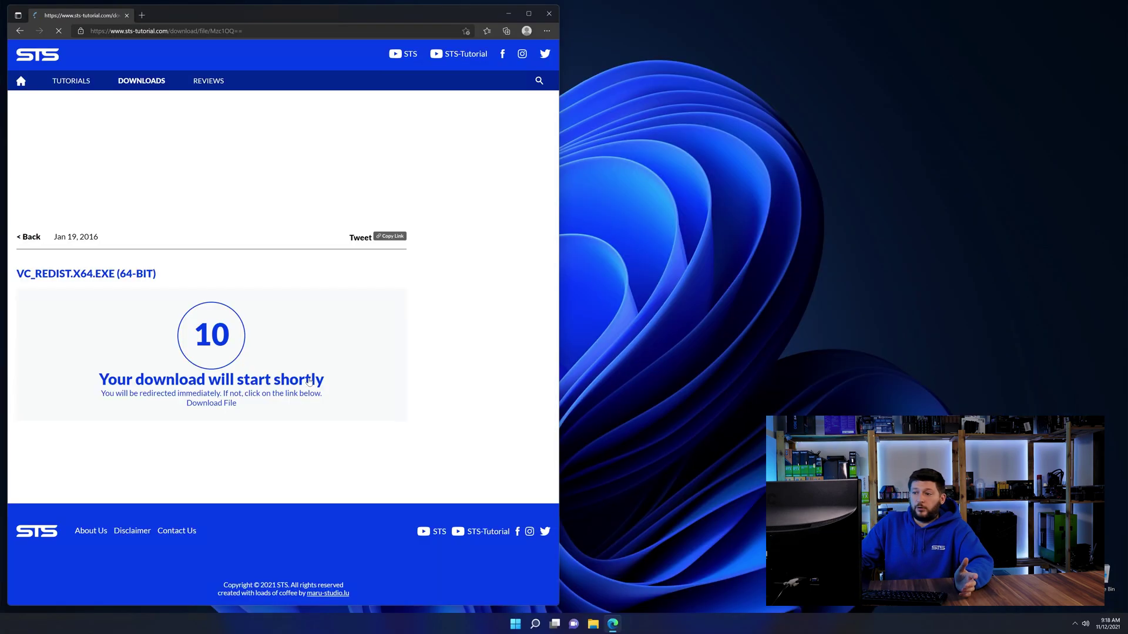
left_click(218, 405)
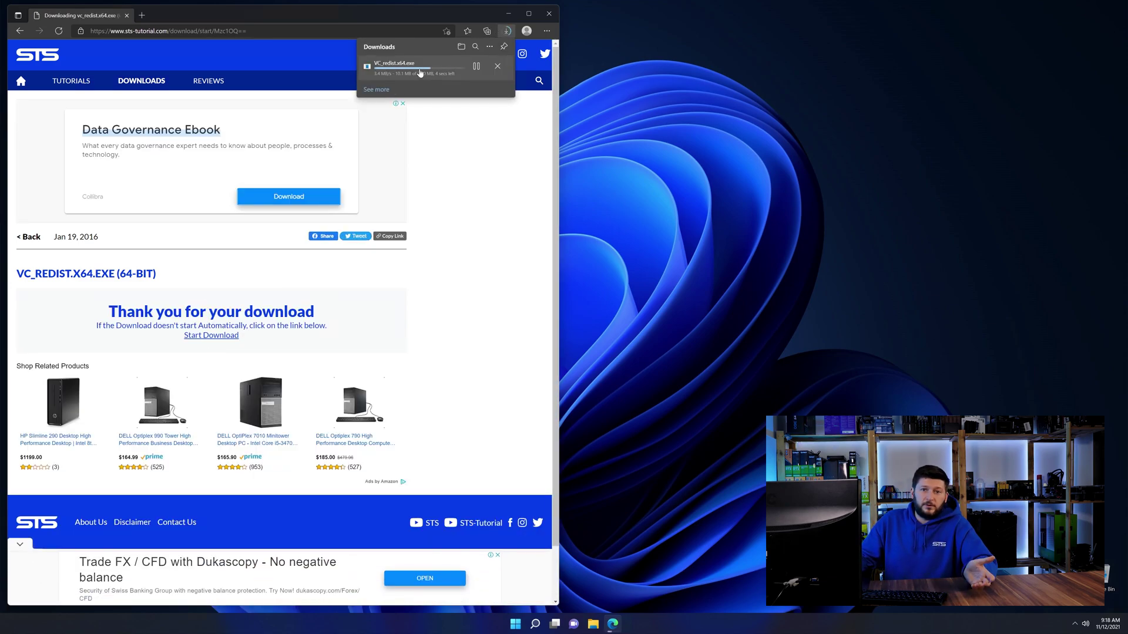
- Run vc_redist.x64.exe and install the x64 Redistributable 14.29.30135
left_click(411, 69)
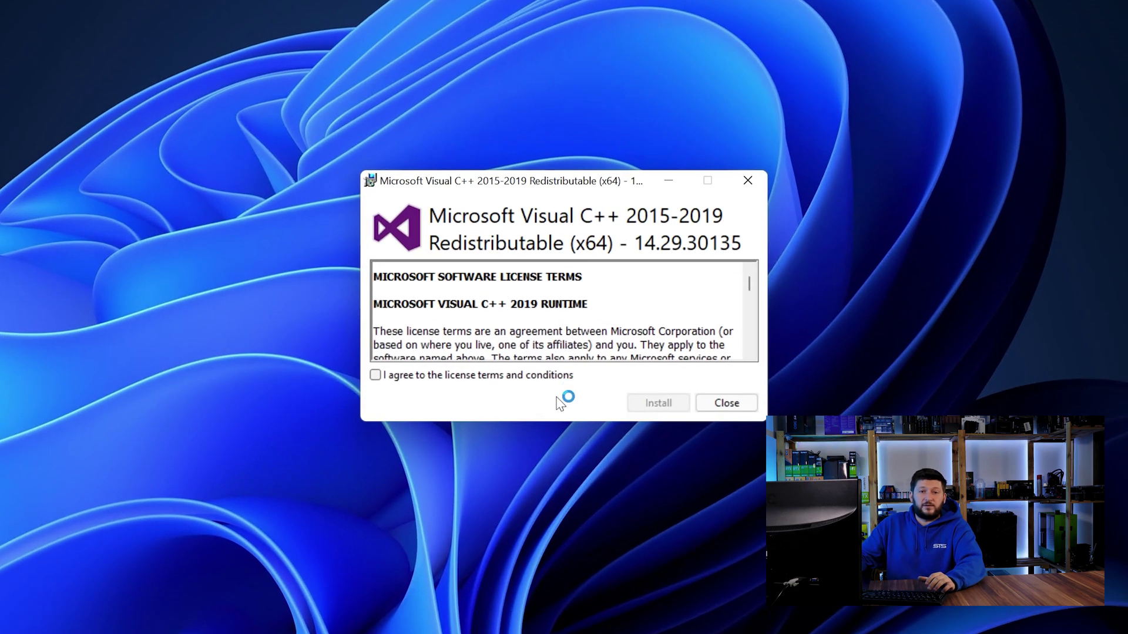
left_click(659, 405)
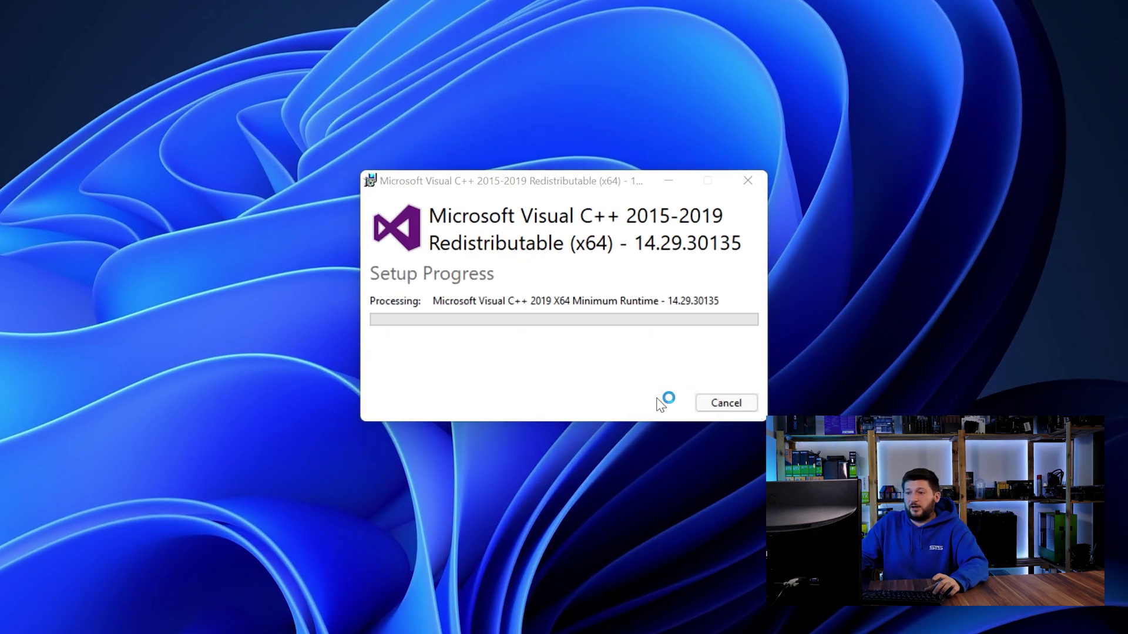